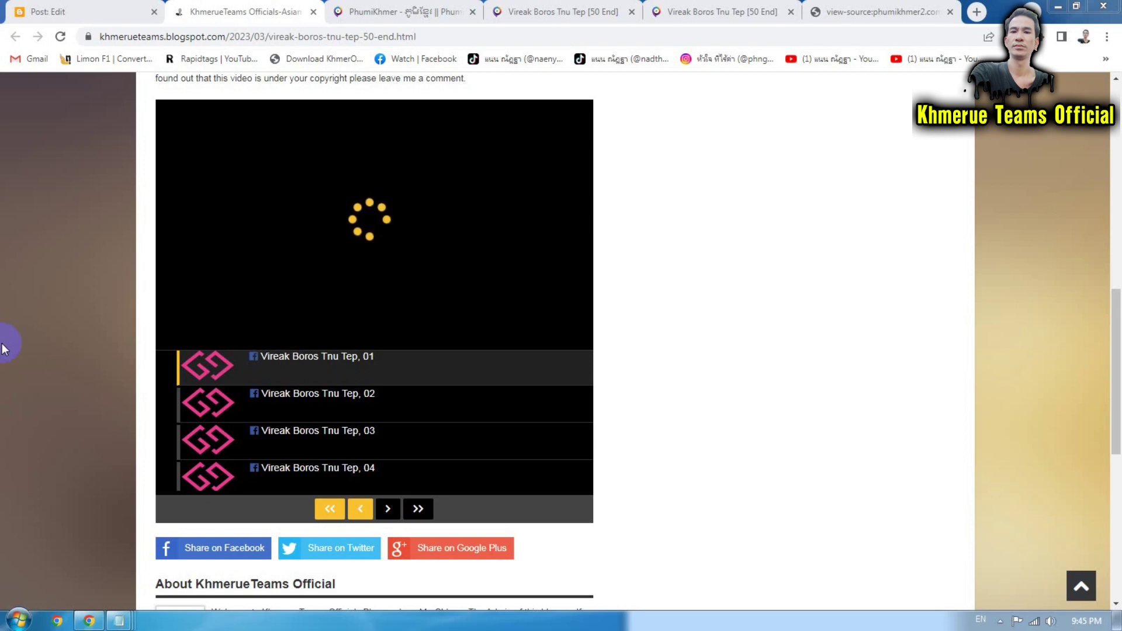
Try starting the video, then switch to the post's edit page and check its editing views.
click(354, 166)
scroll(114, 269, up, 2)
scroll(114, 270, down, 4)
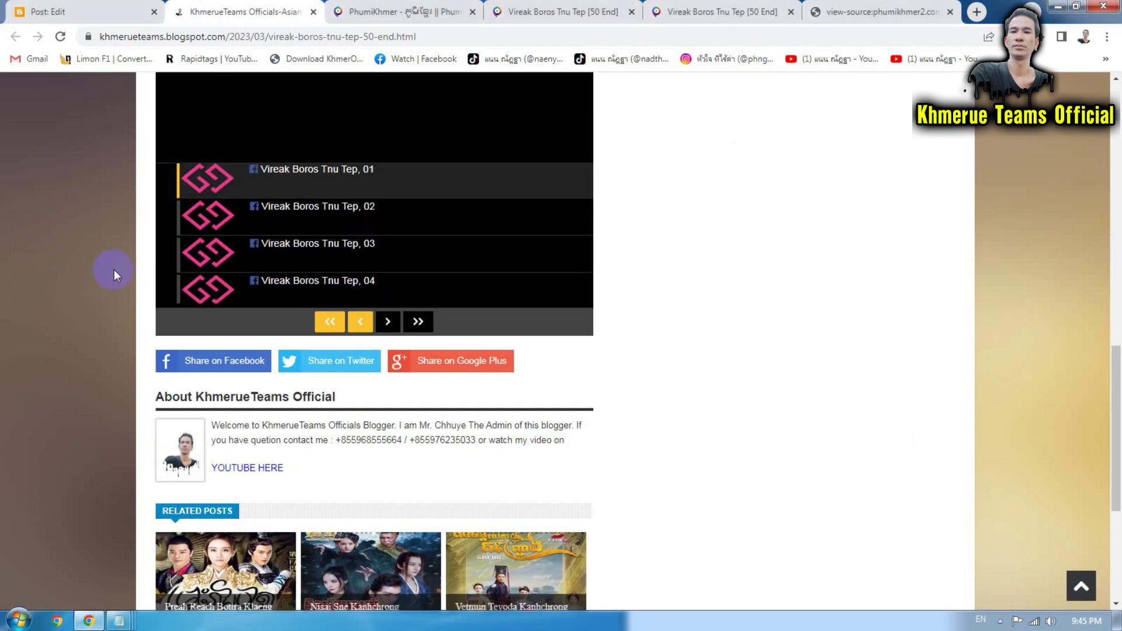
scroll(115, 269, up, 4)
scroll(115, 270, up, 1)
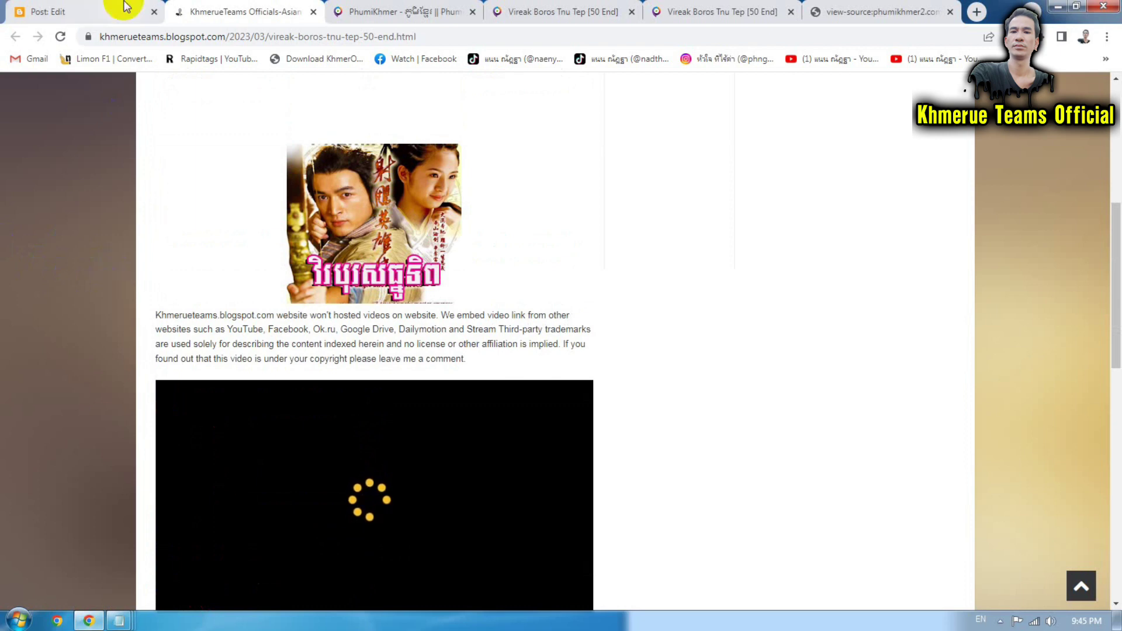
mouse_move(79, 12)
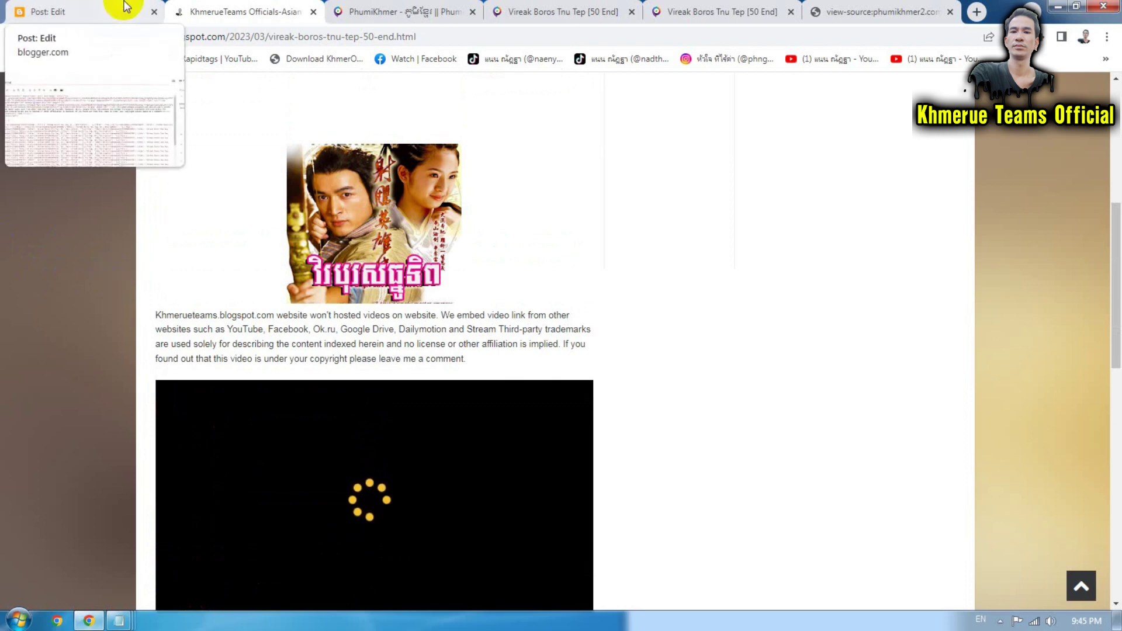
click(126, 8)
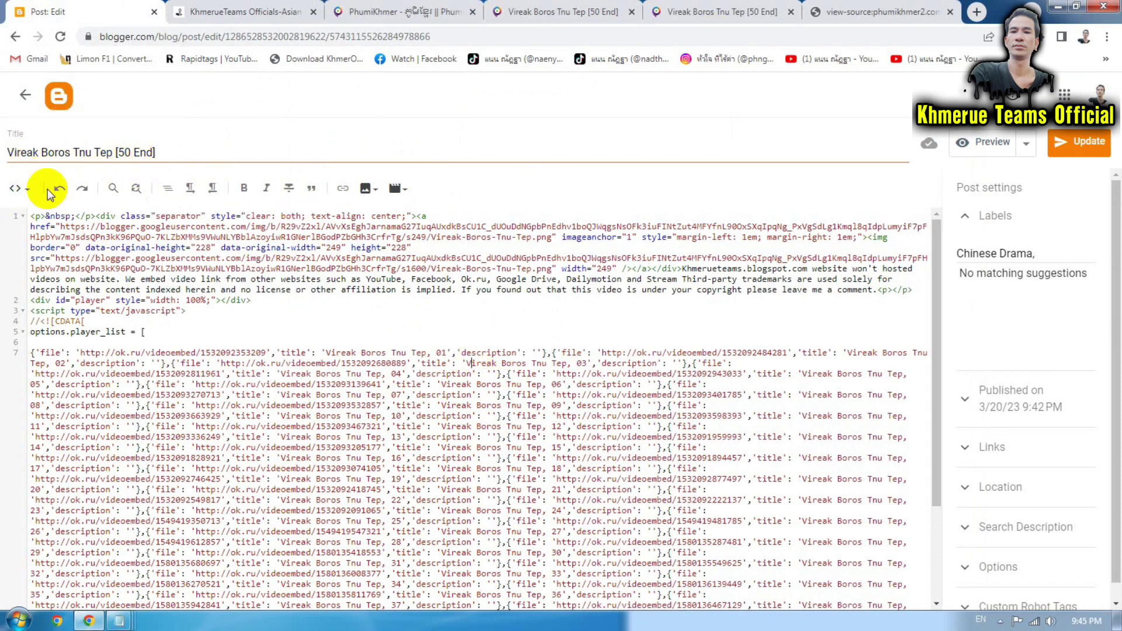
click(14, 189)
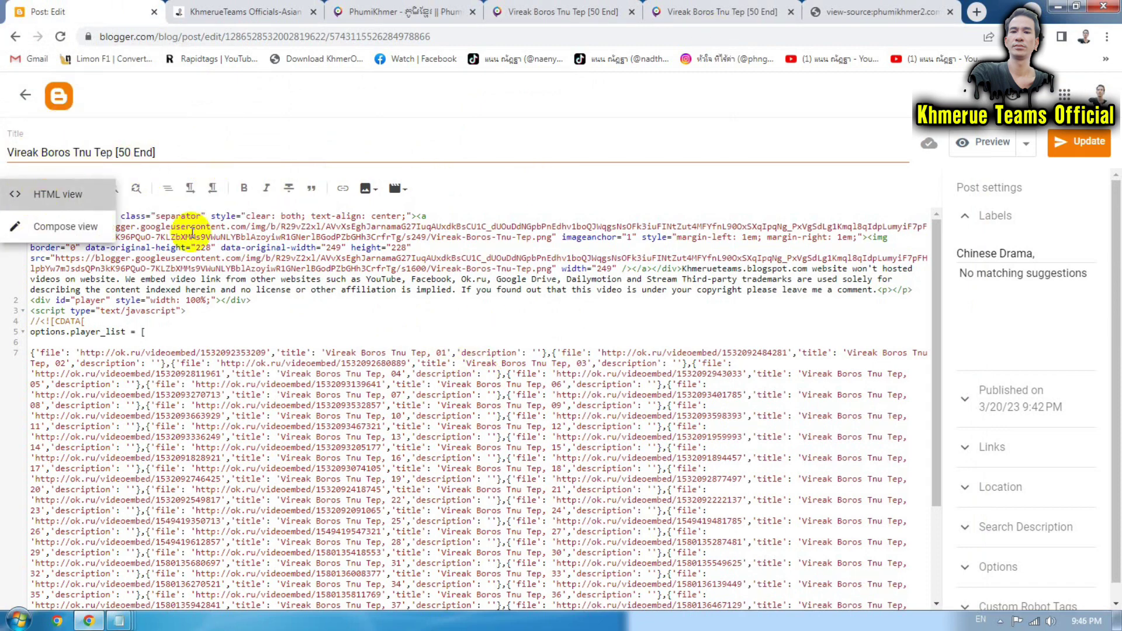
click(342, 285)
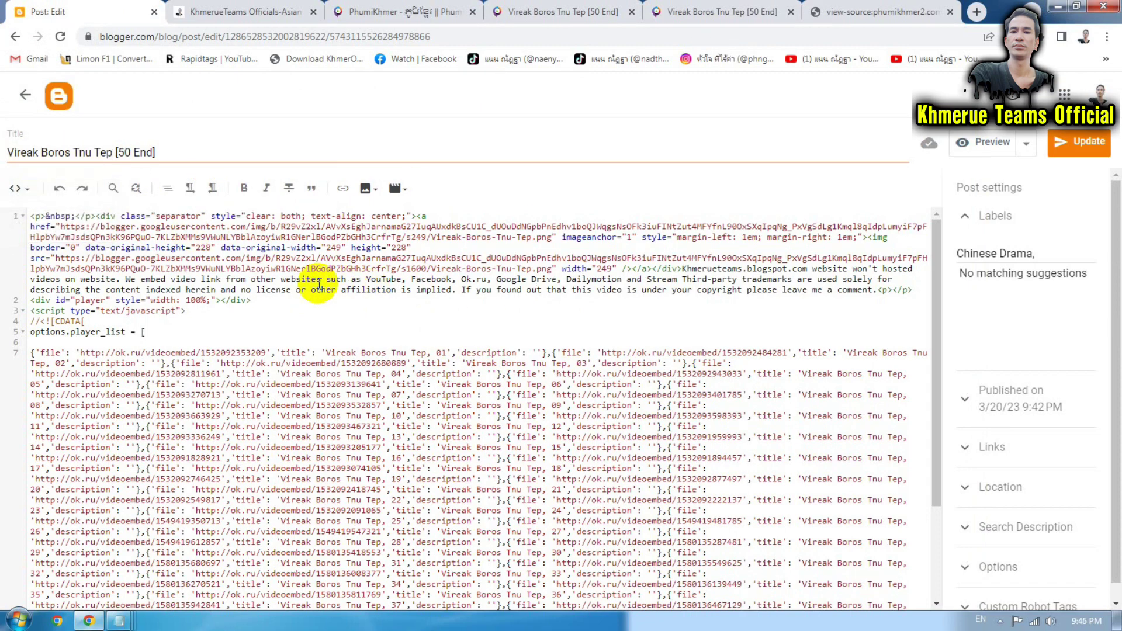
Reopen Vireak Boros Tnu Tep [50 End] from Posts in HTML view, placing the cursor on line 7.
click(23, 98)
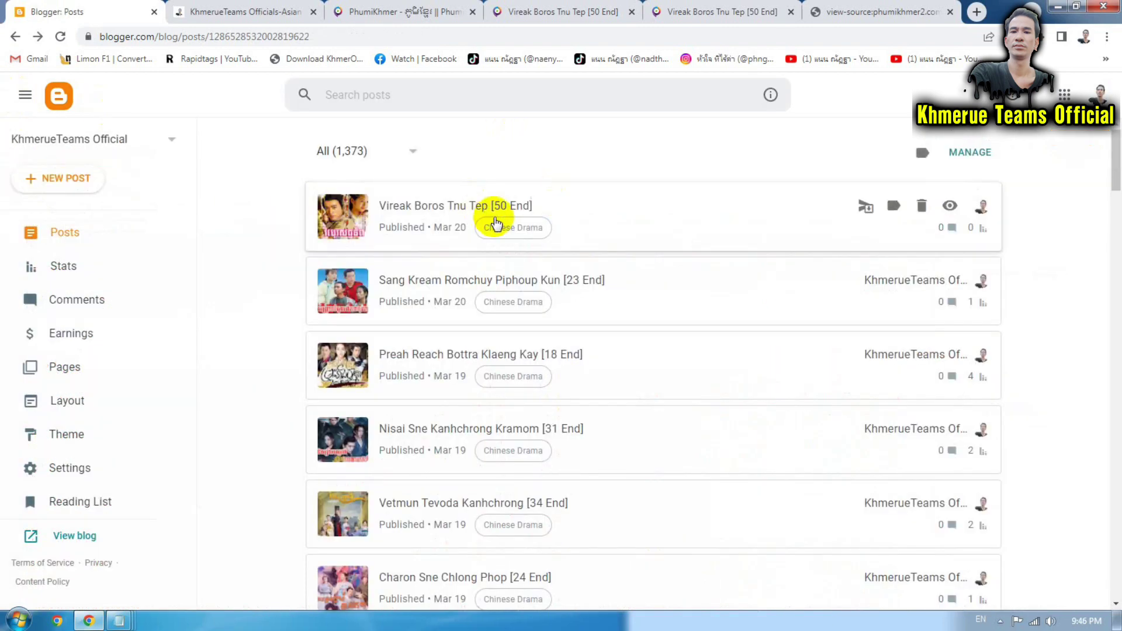
click(552, 211)
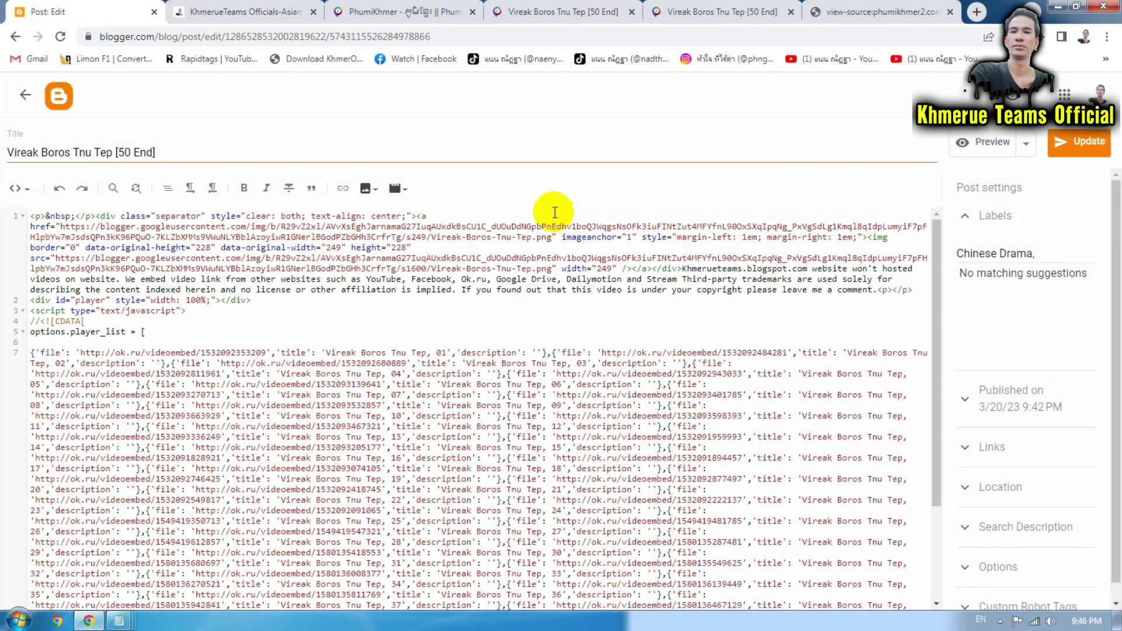
click(20, 189)
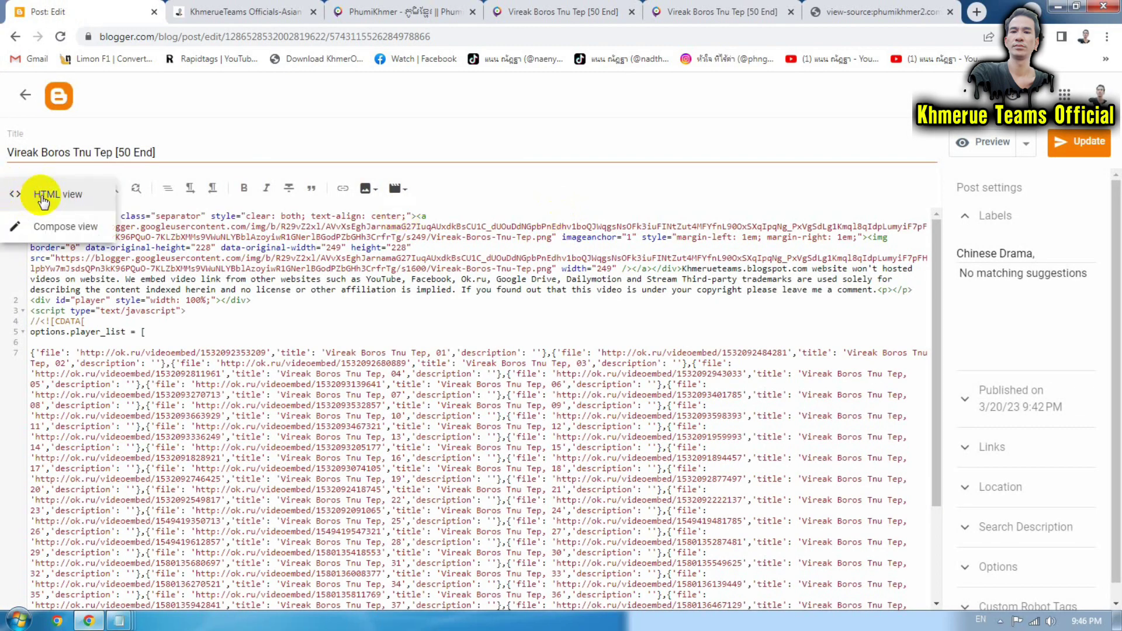
click(43, 194)
click(334, 351)
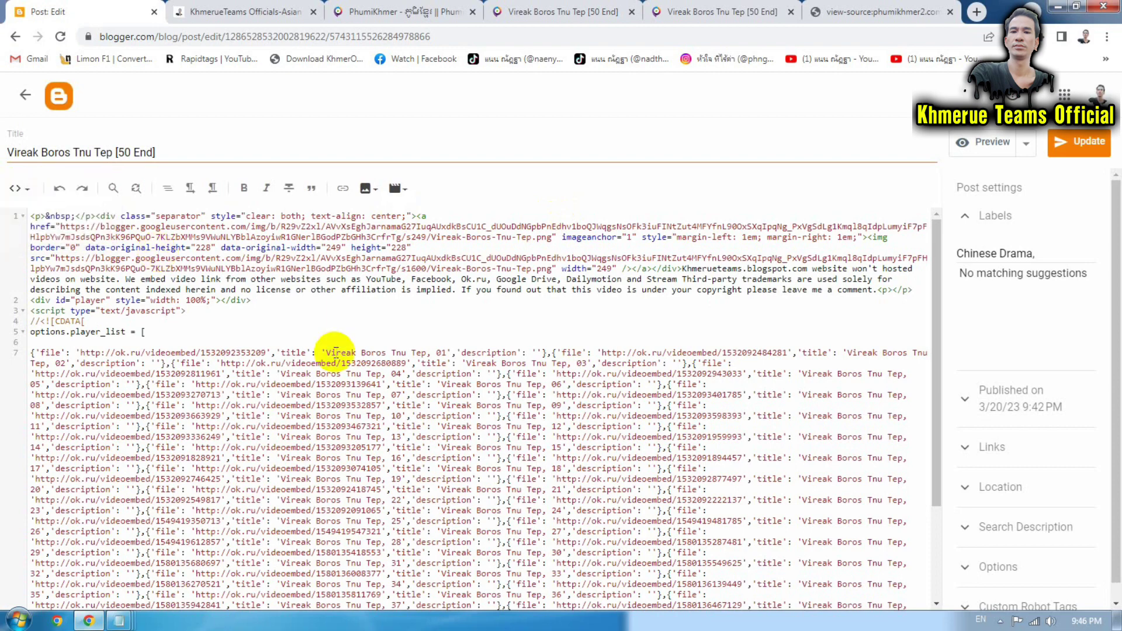
scroll(334, 350, down, 3)
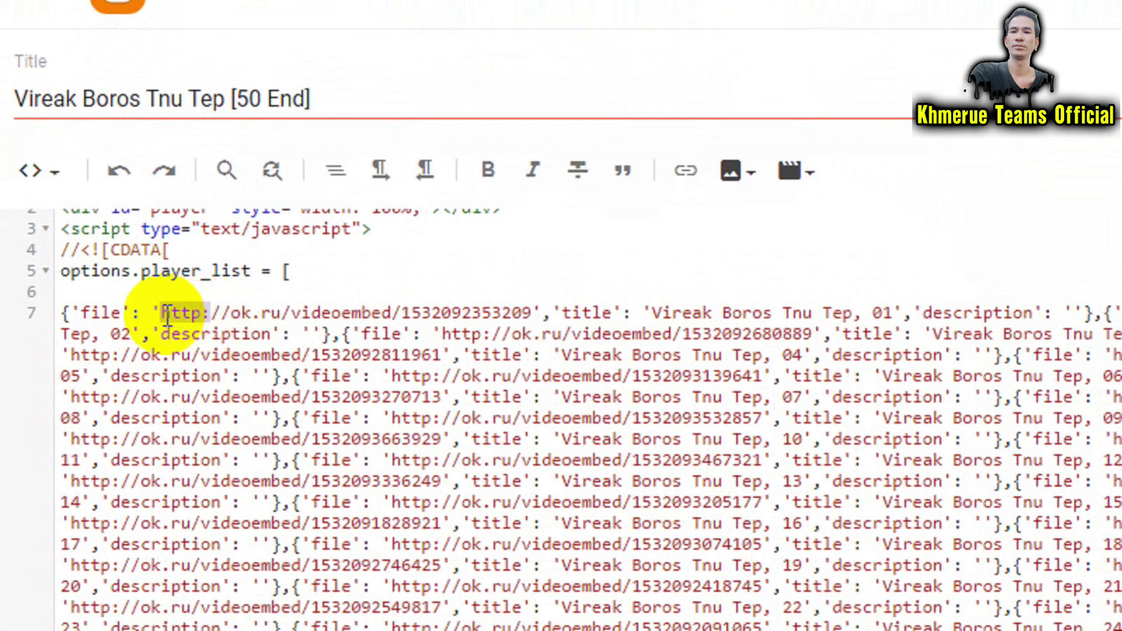
Delete 'http:' from the first ok.ru link on line 7 and update the post.
drag(160, 313, 254, 307)
key(BackSpace)
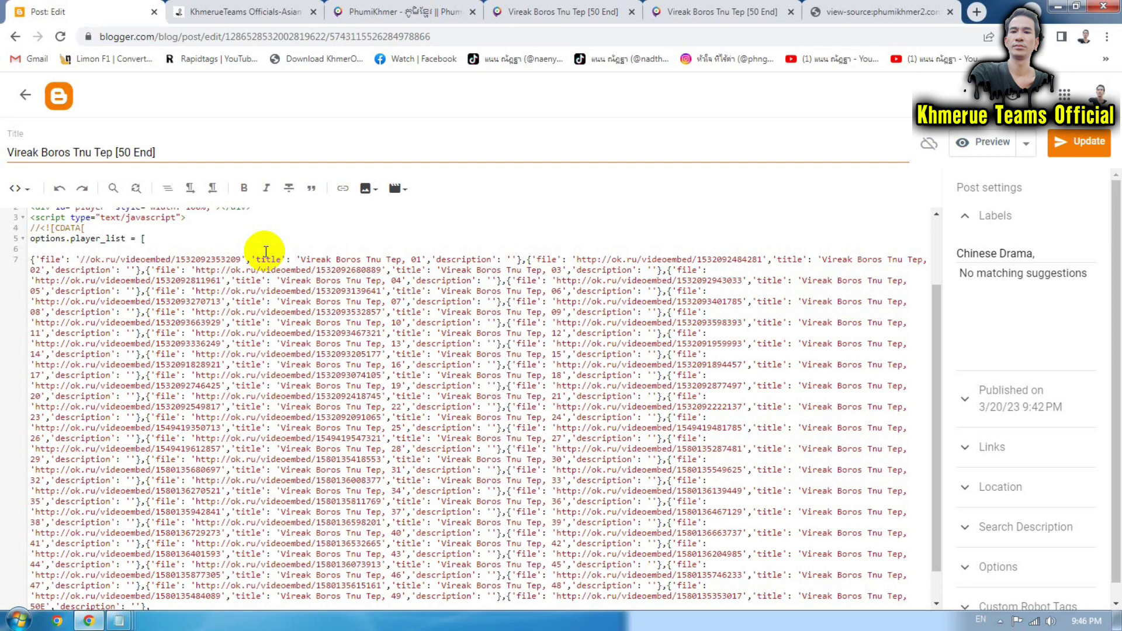
click(1088, 145)
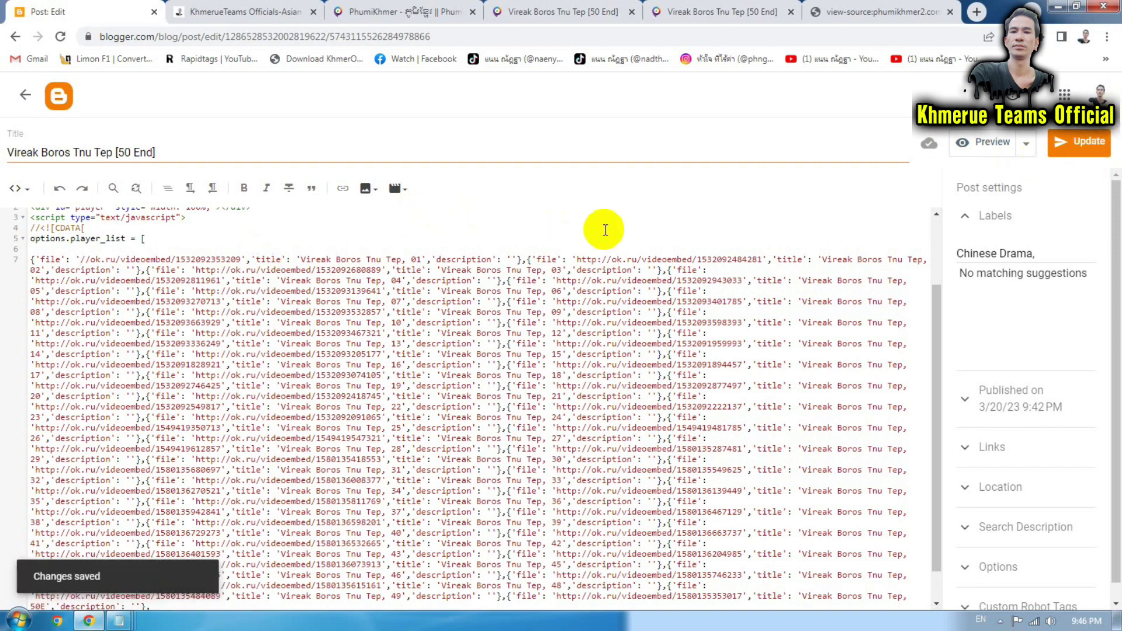
Reload the live Vireak Boros Tnu Tep post page to load the updated player.
click(241, 12)
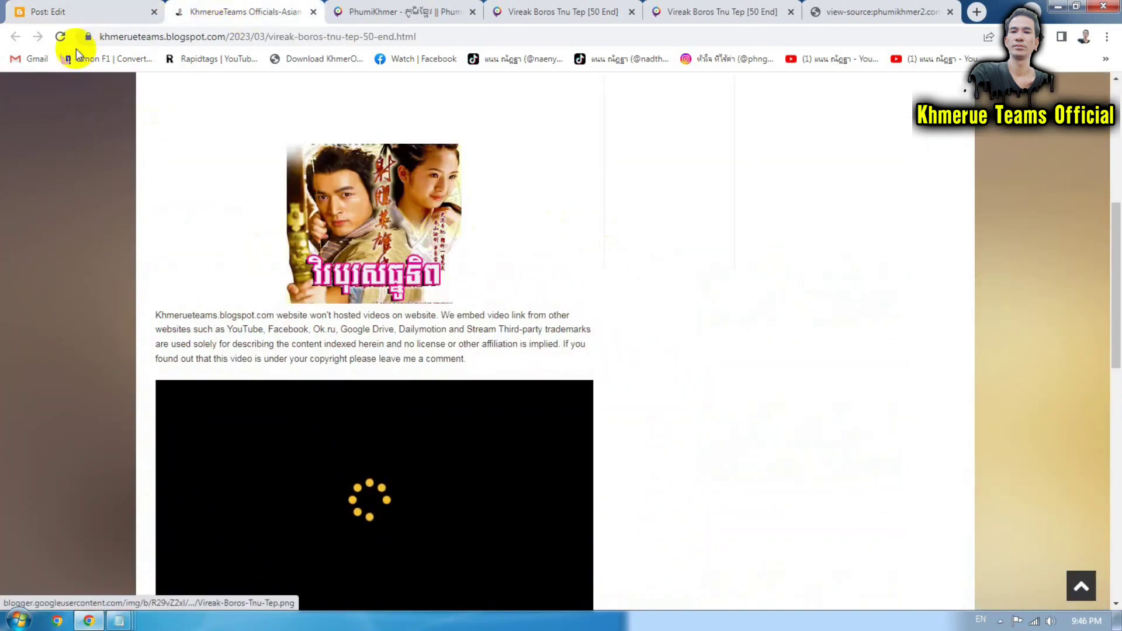
click(61, 37)
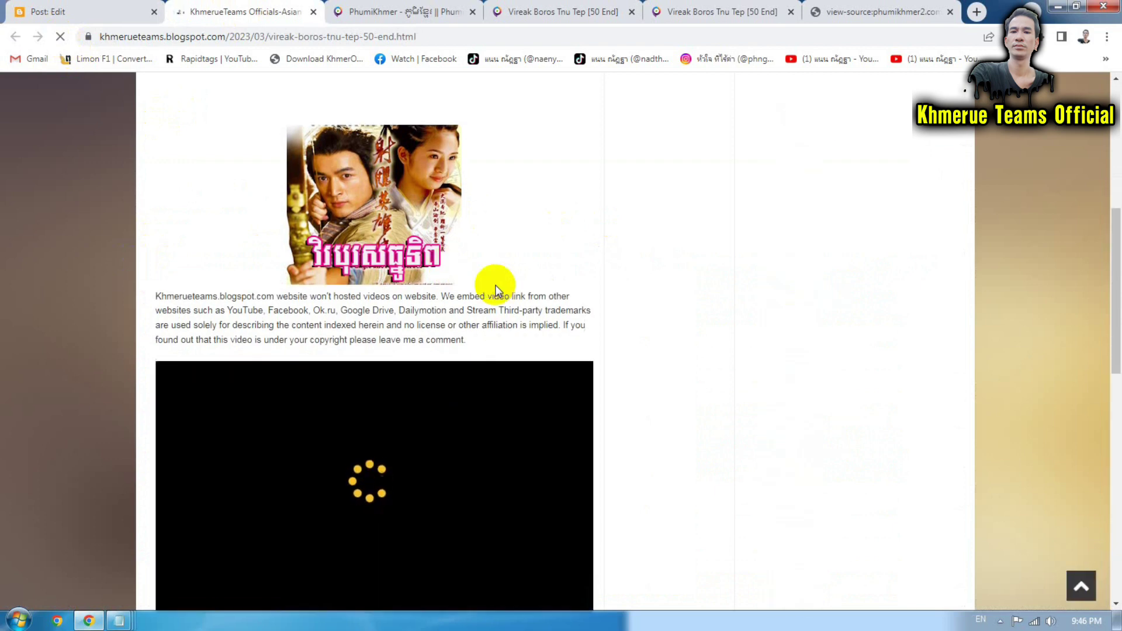
scroll(496, 285, down, 1)
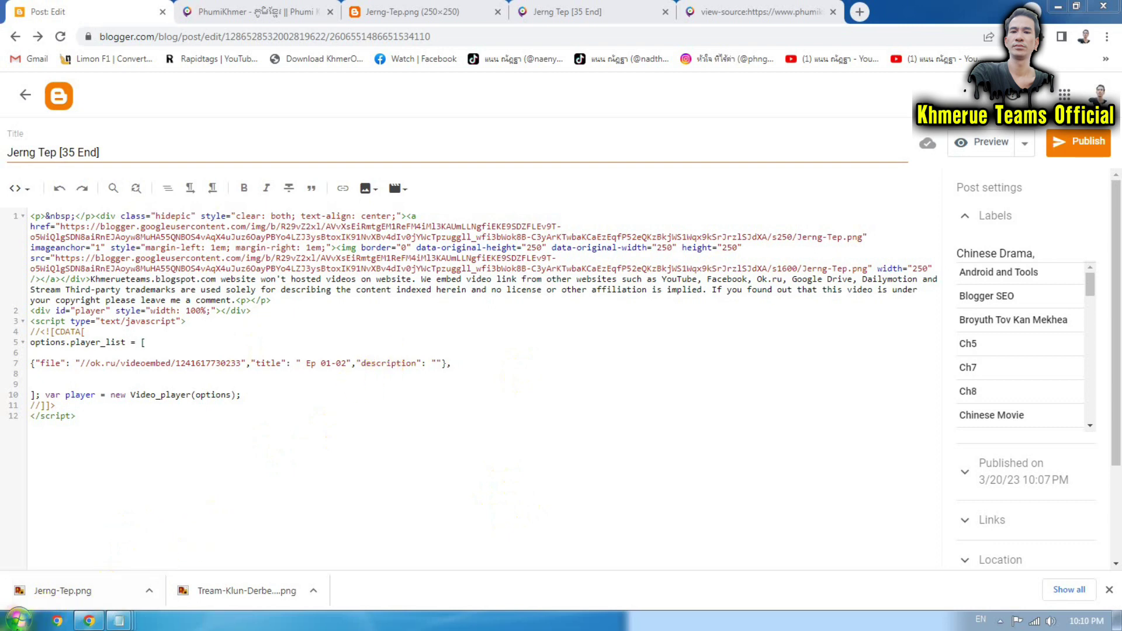
Launch WordPad from a Start menu search for 'word'.
click(16, 621)
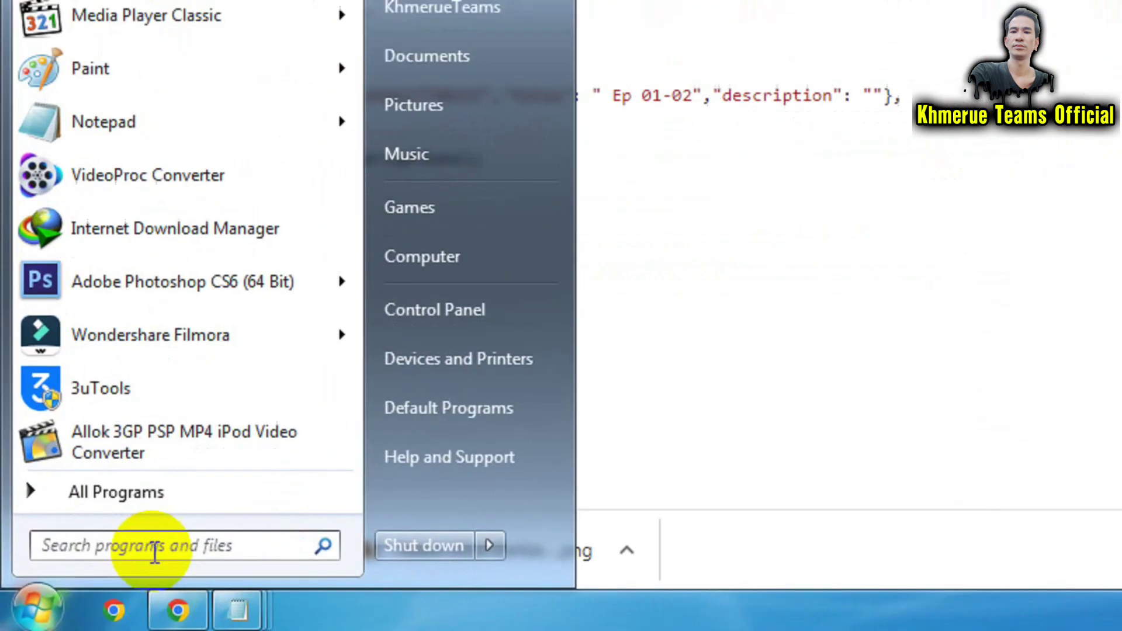
text(word)
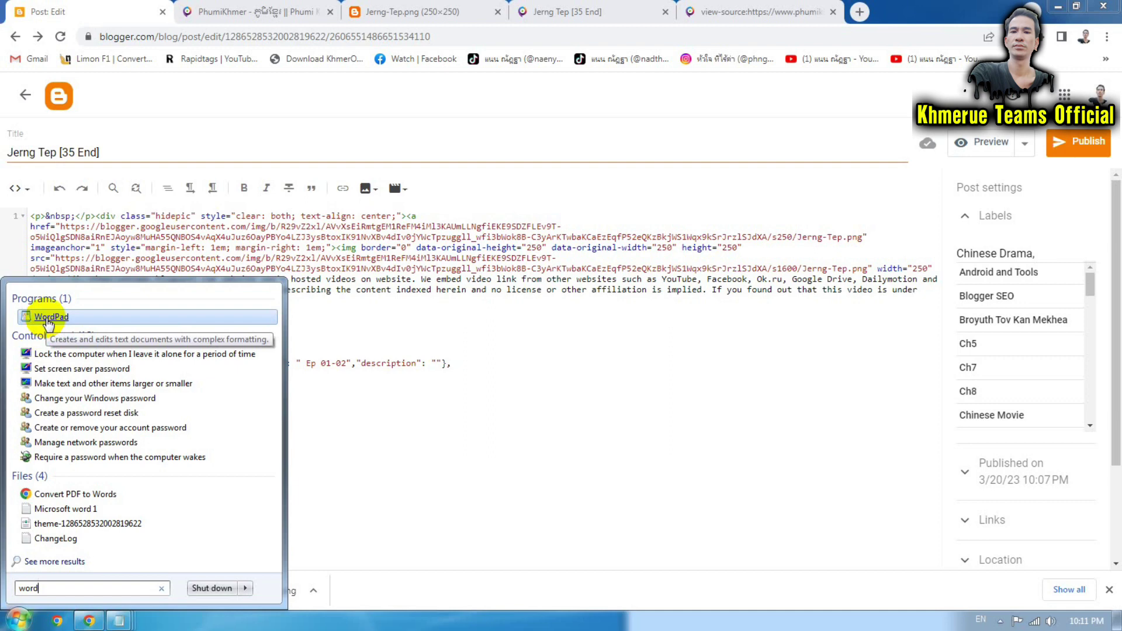
click(45, 318)
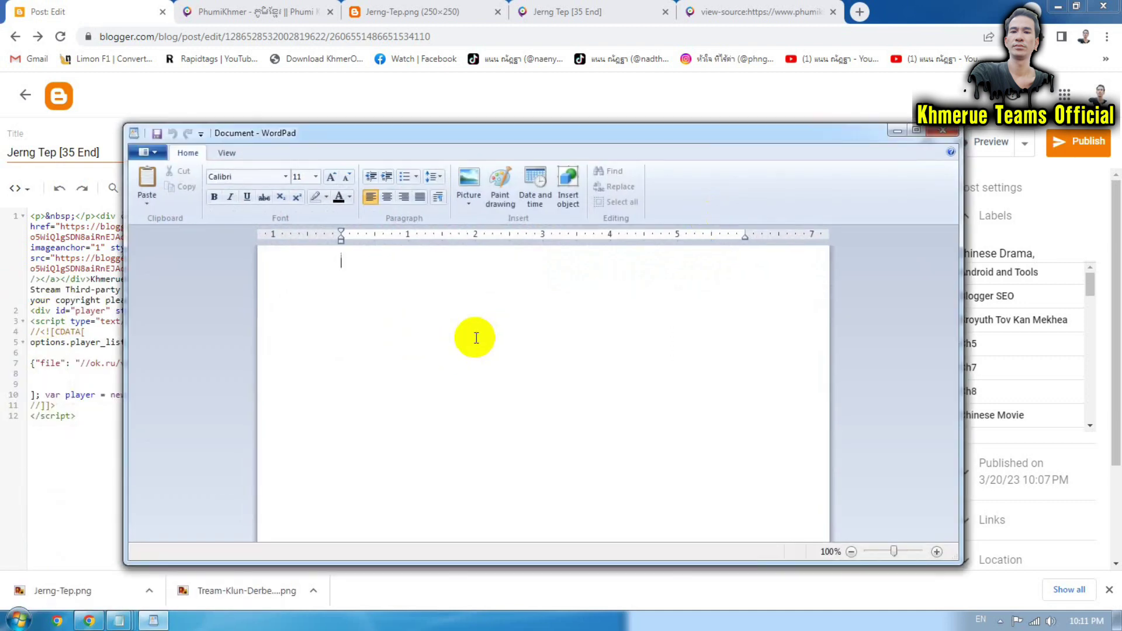
Paste the Jerng Tep ok.ru episode list into WordPad and highlight the first 'http'.
key(ctrl+v)
scroll(476, 339, up, 5)
scroll(581, 350, up, 5)
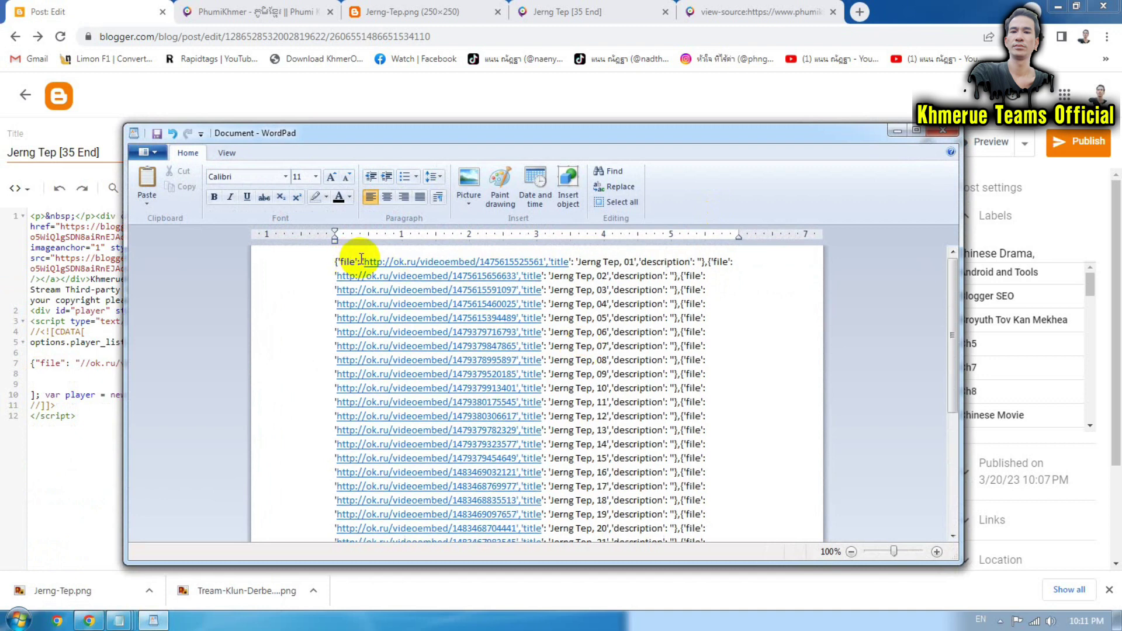
mouse_move(362, 261)
mouse_down()
mouse_move(393, 261)
mouse_move(378, 261)
mouse_up()
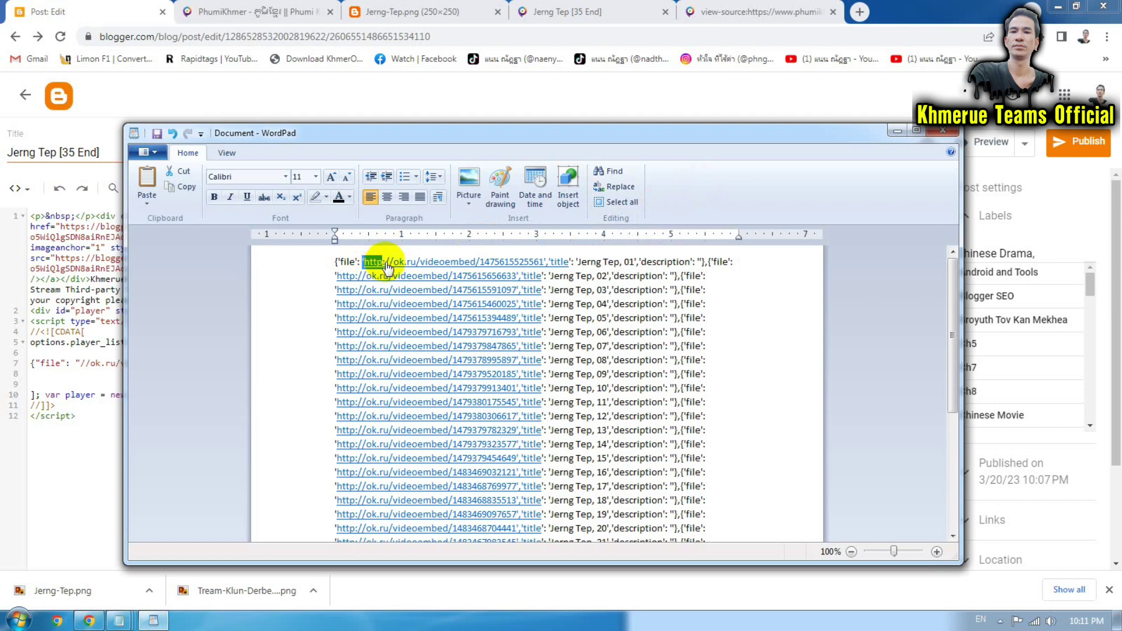
Replace all 'http:' occurrences with nothing, then select the whole episode list.
click(626, 188)
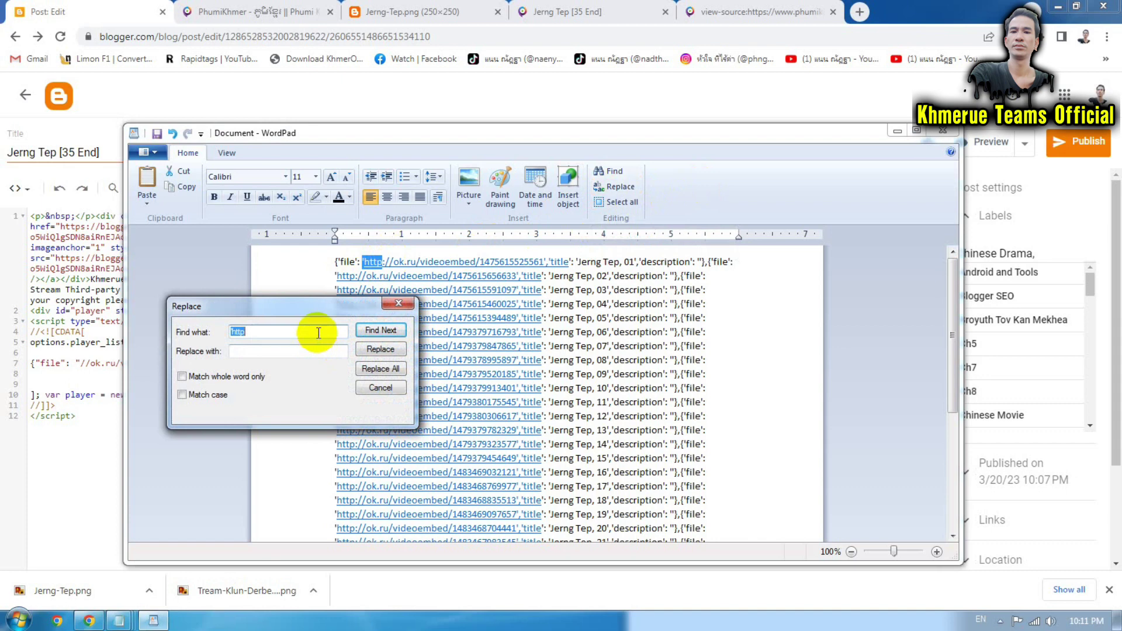
drag(283, 310, 559, 282)
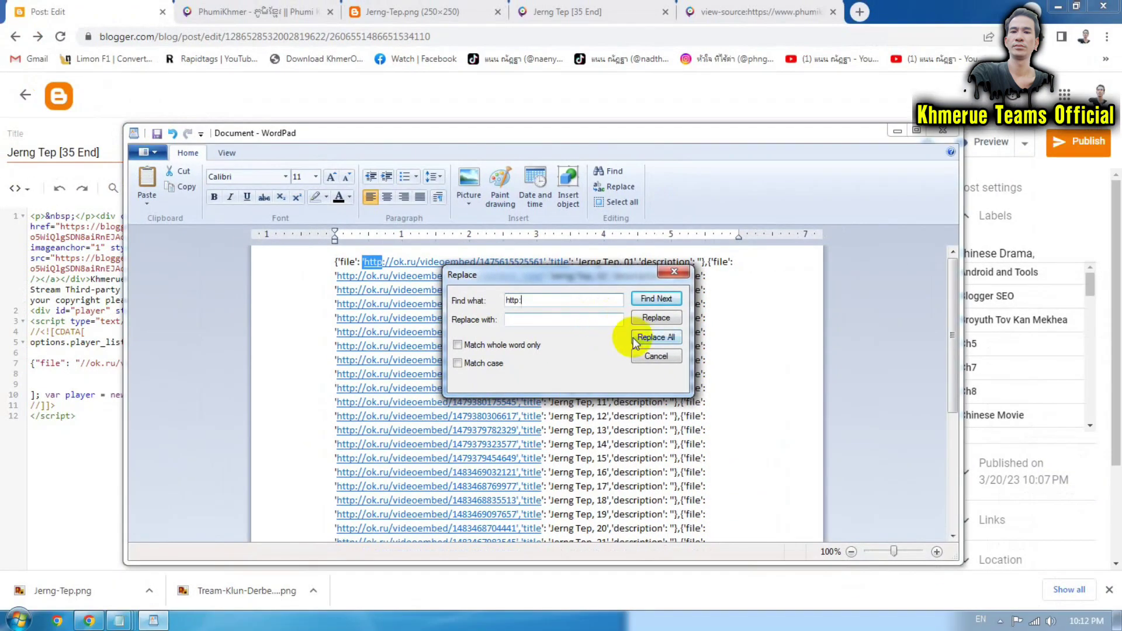
click(655, 337)
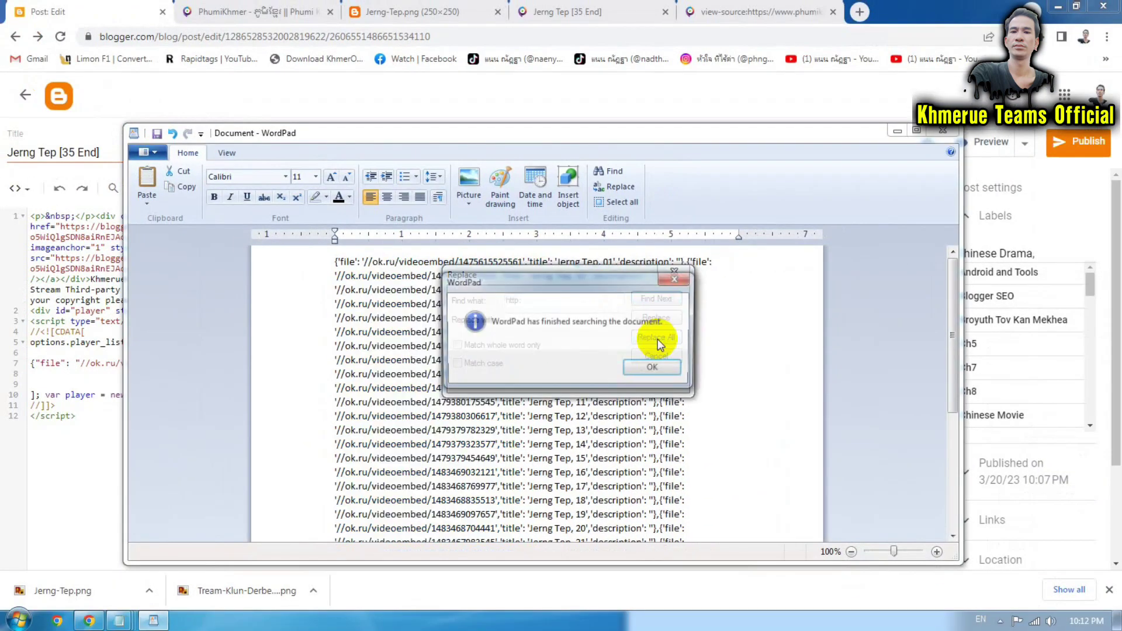
click(656, 370)
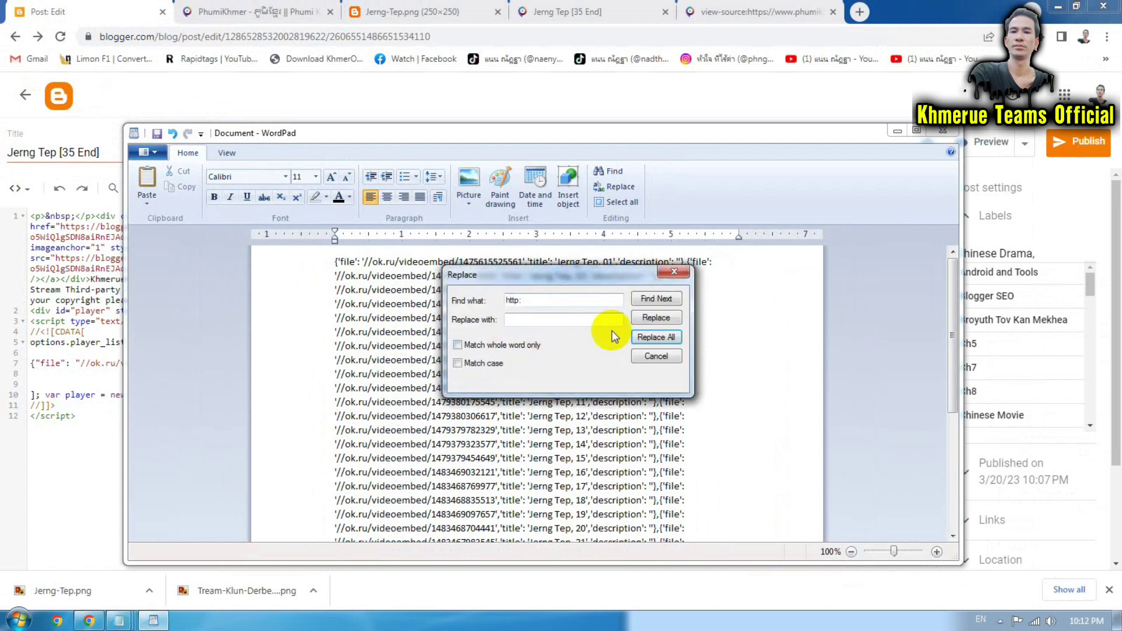
click(675, 273)
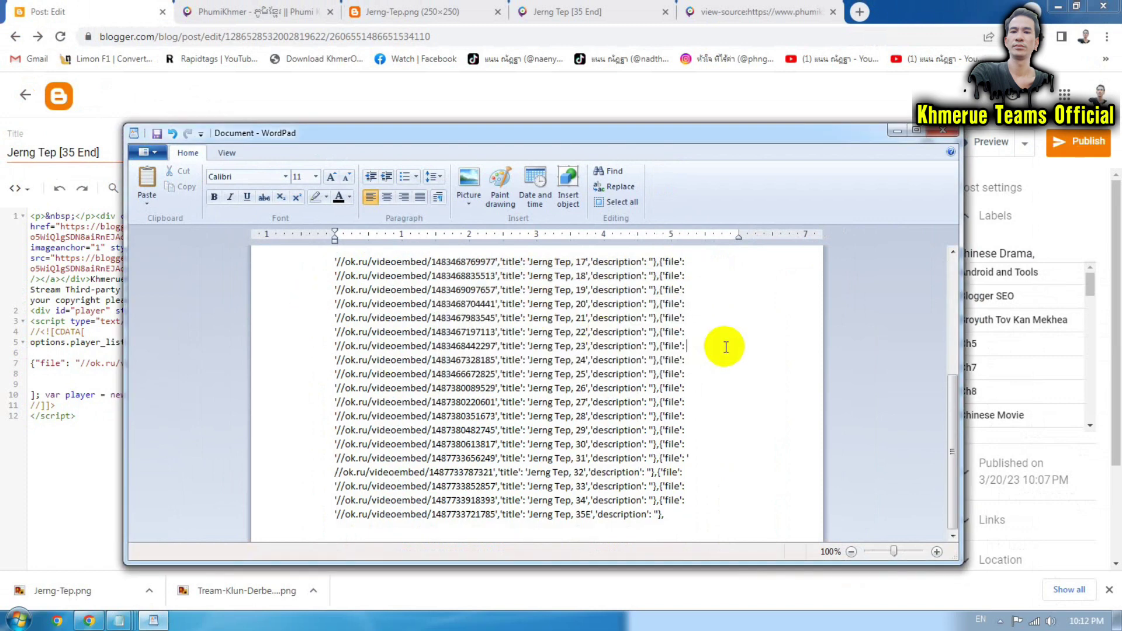
scroll(725, 348, up, 4)
key(ctrl+a)
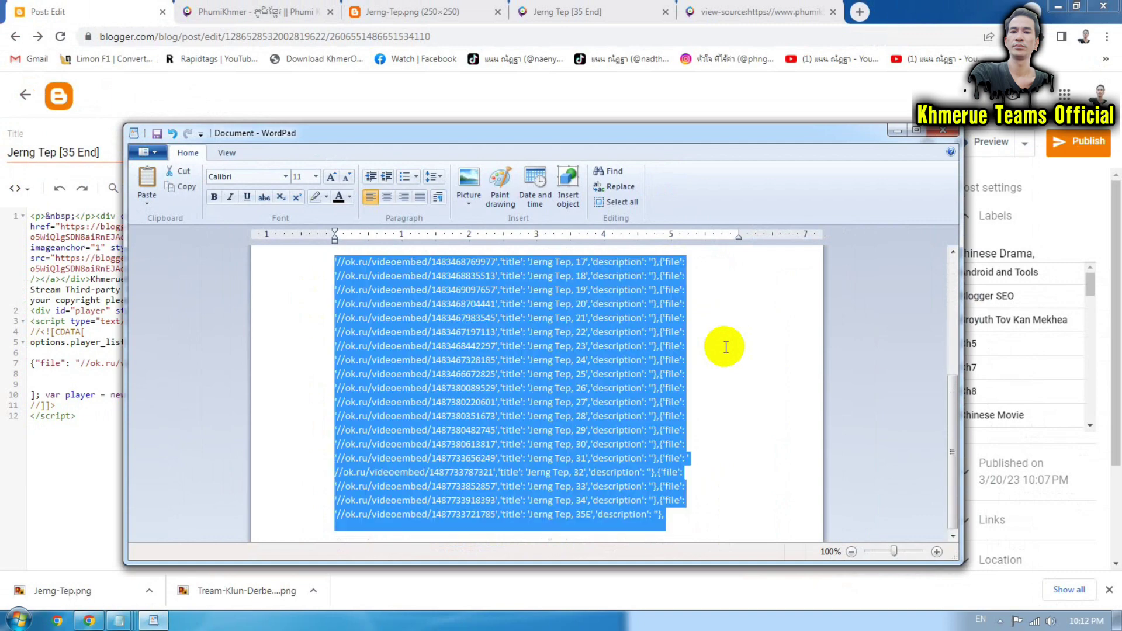
Paste the http-free episodes 01–35E over line 7's player_list entry and publish the post.
click(2, 463)
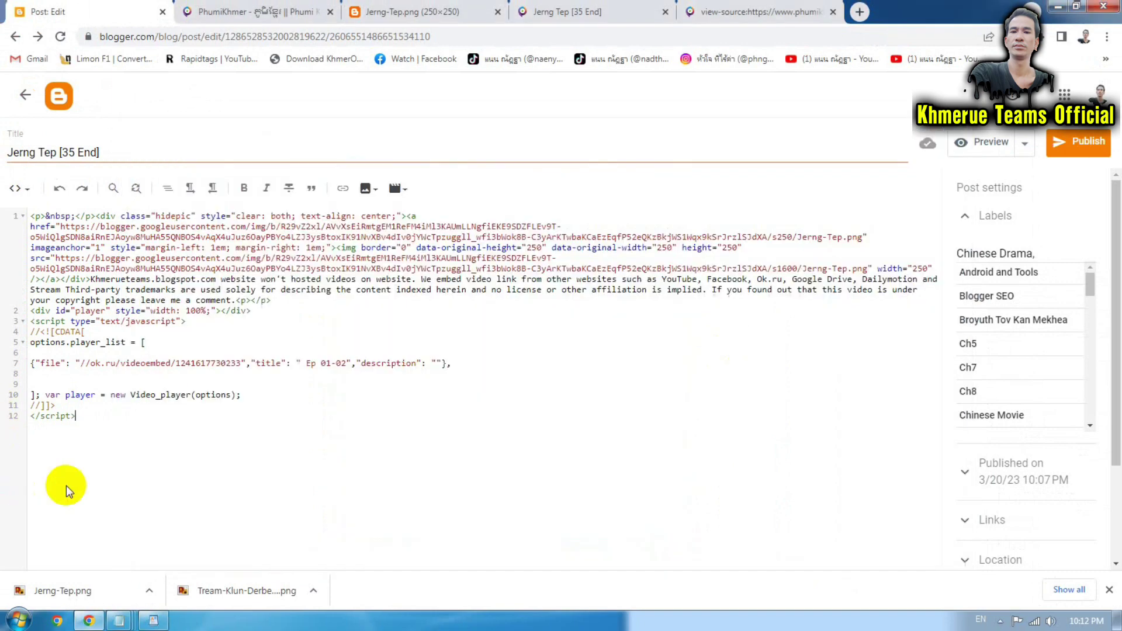
drag(30, 363, 531, 368)
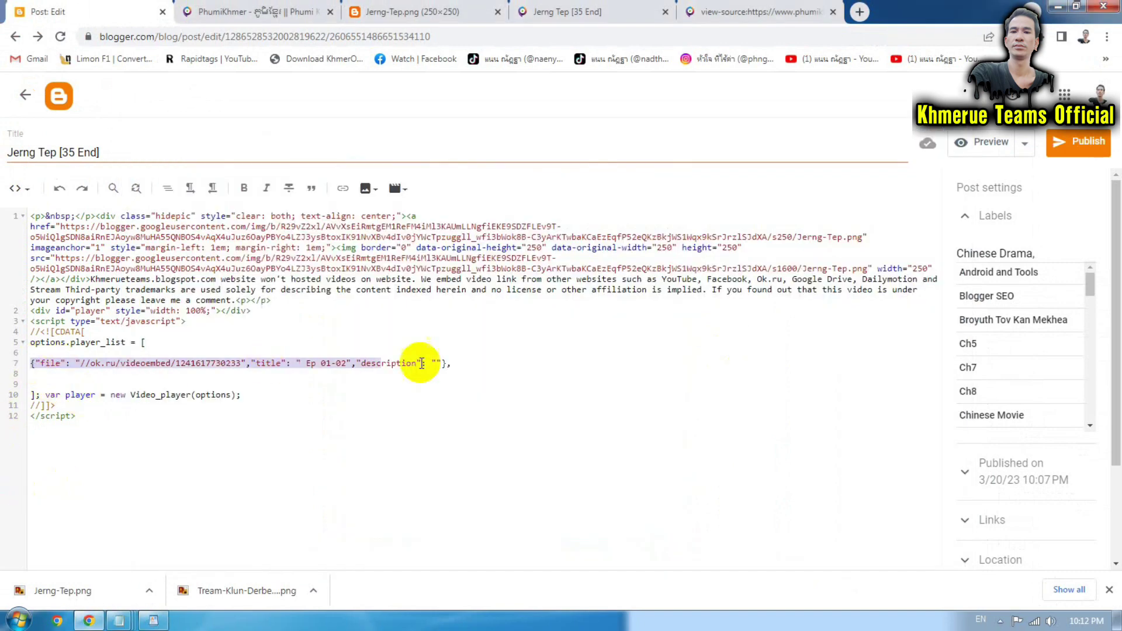
key(ctrl+v)
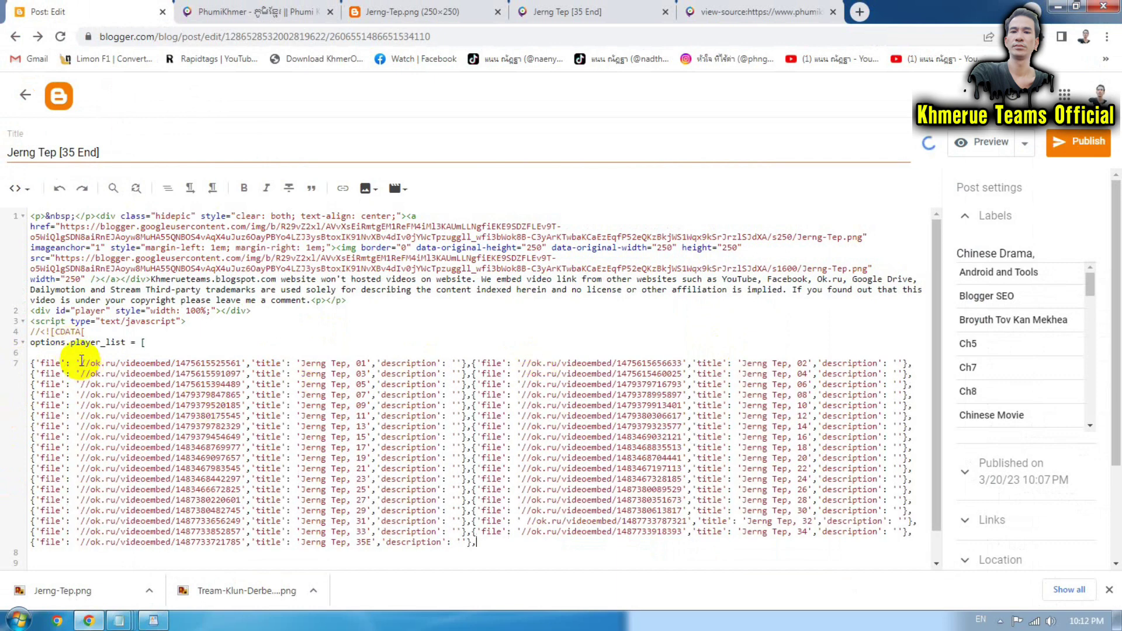
scroll(217, 370, down, 1)
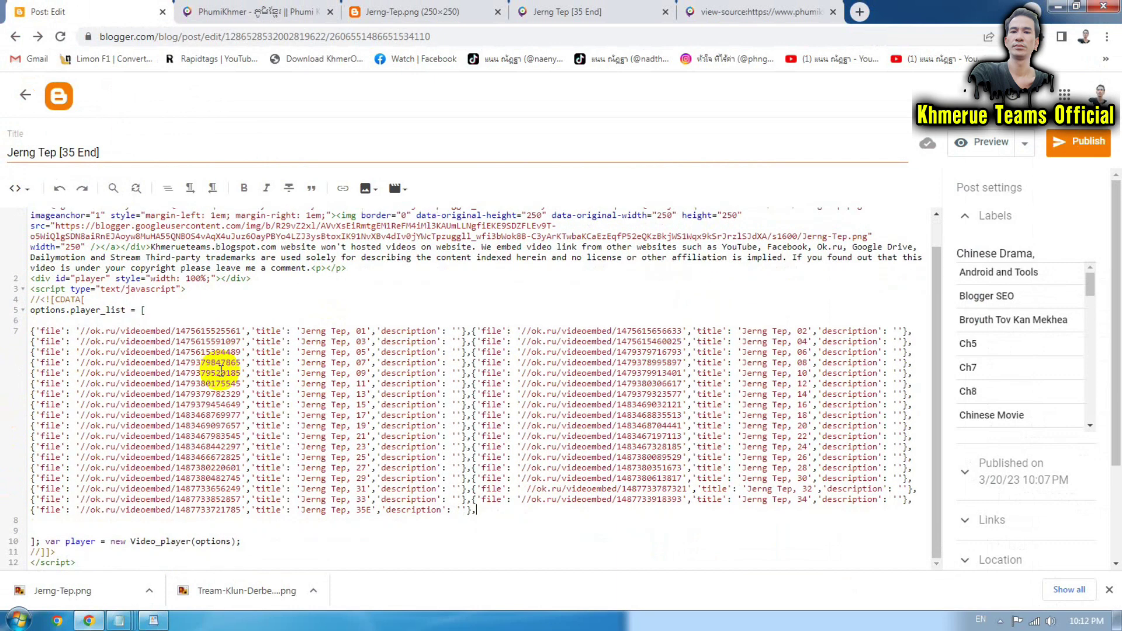
scroll(218, 370, up, 1)
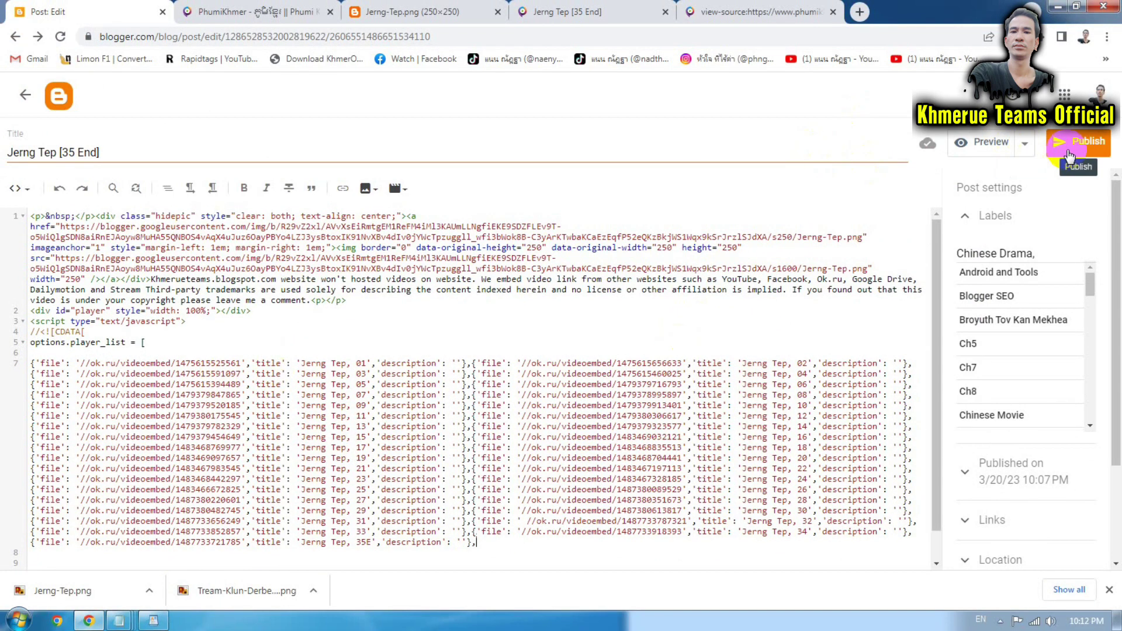
click(1069, 150)
click(624, 358)
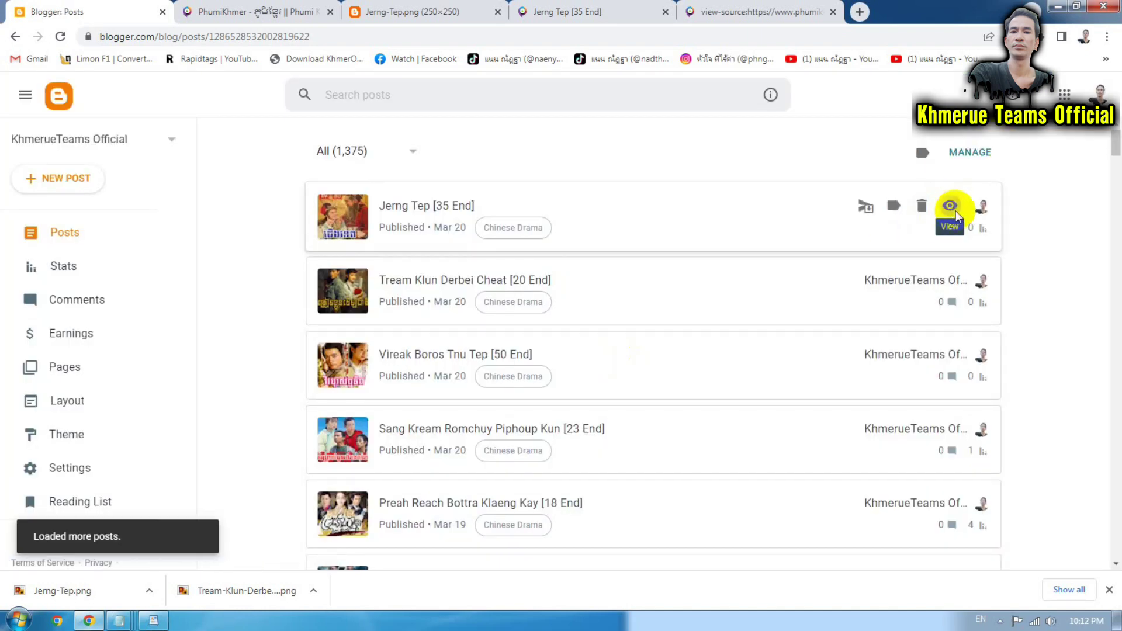
Open the live Jerng Tep [35 End] post and refresh it to load the player.
click(950, 205)
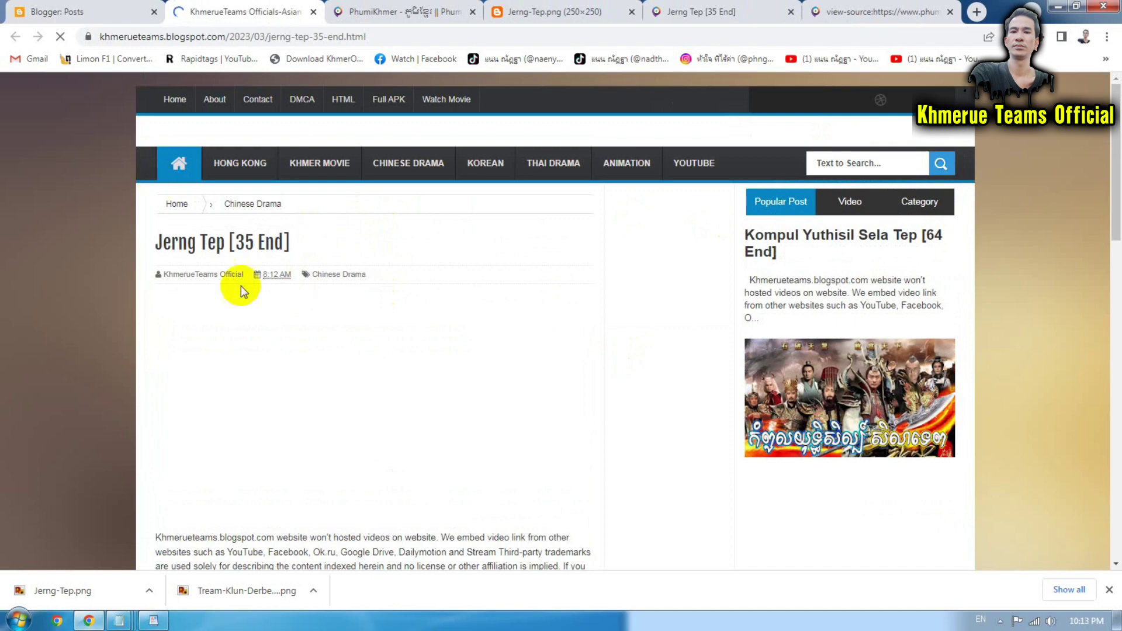
scroll(350, 307, down, 5)
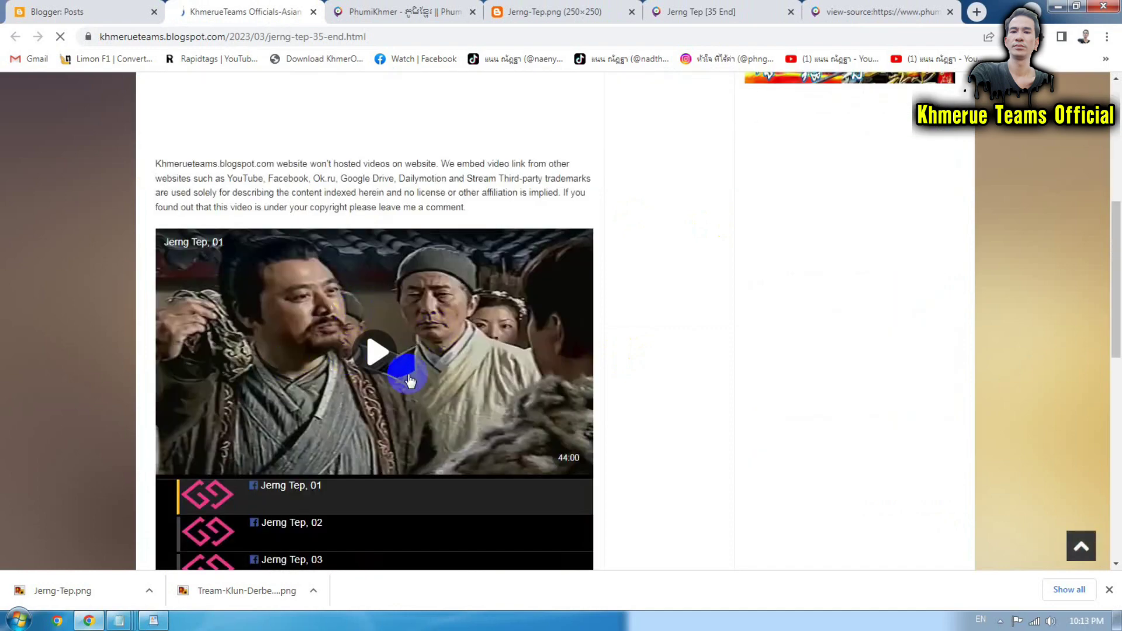
scroll(306, 363, down, 1)
scroll(379, 449, down, 5)
scroll(380, 449, down, 5)
scroll(379, 448, down, 5)
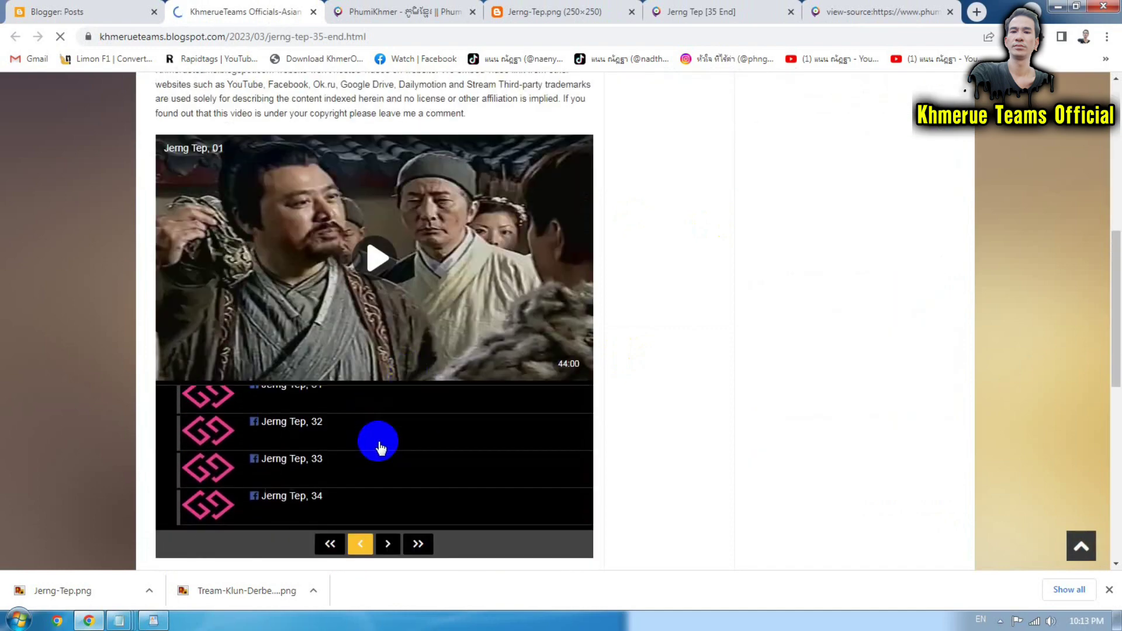
scroll(379, 448, down, 3)
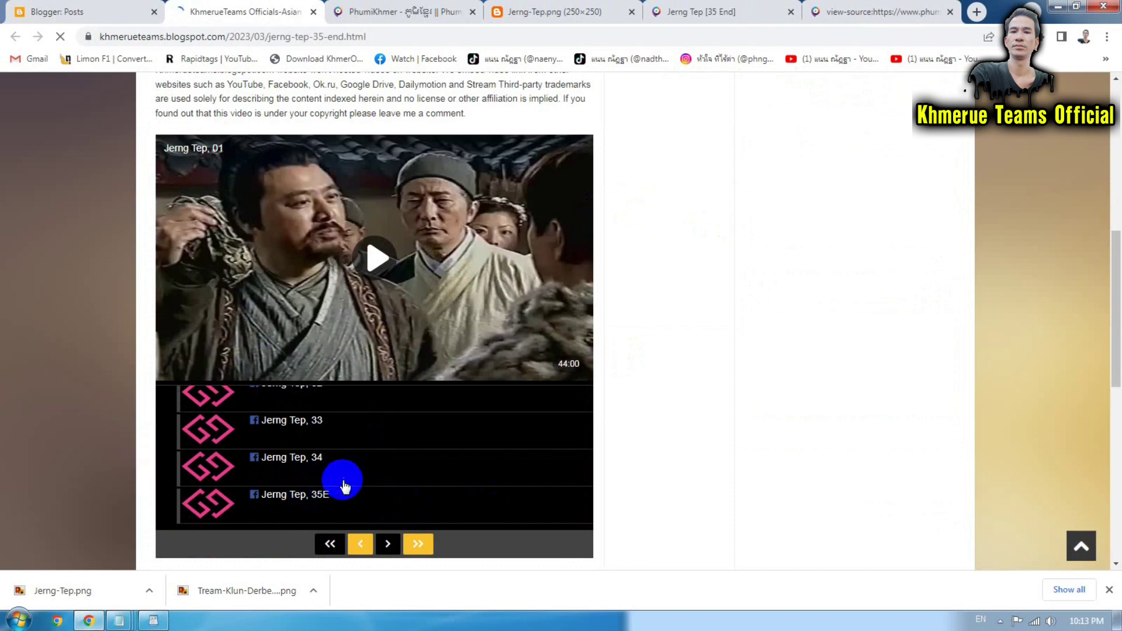
scroll(342, 480, up, 5)
scroll(342, 481, up, 5)
key(F5)
scroll(46, 409, down, 1)
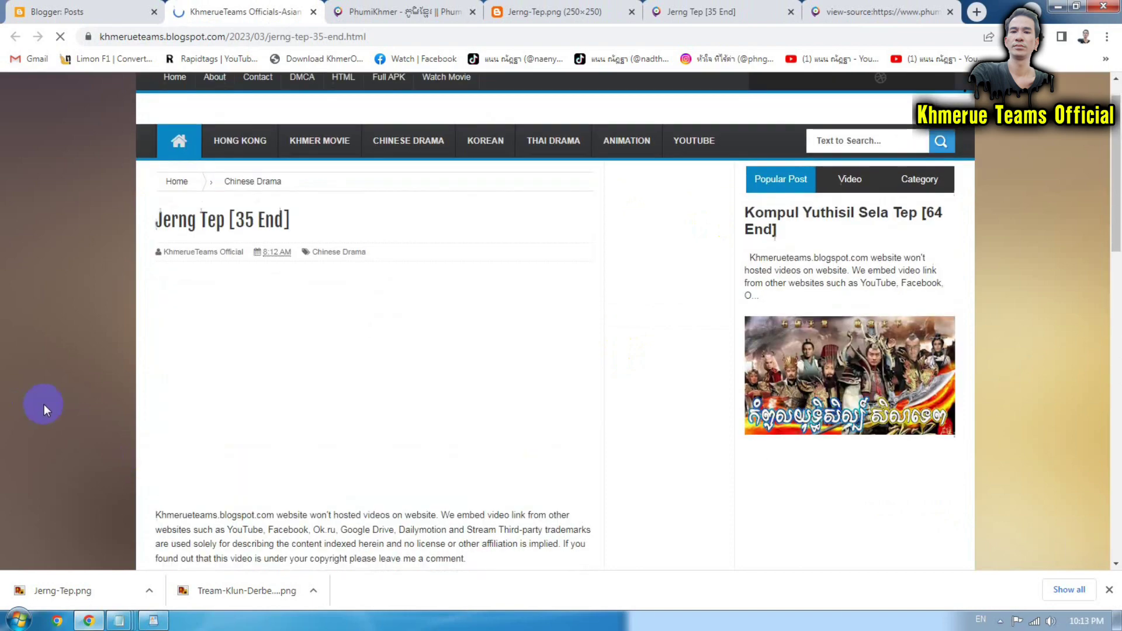